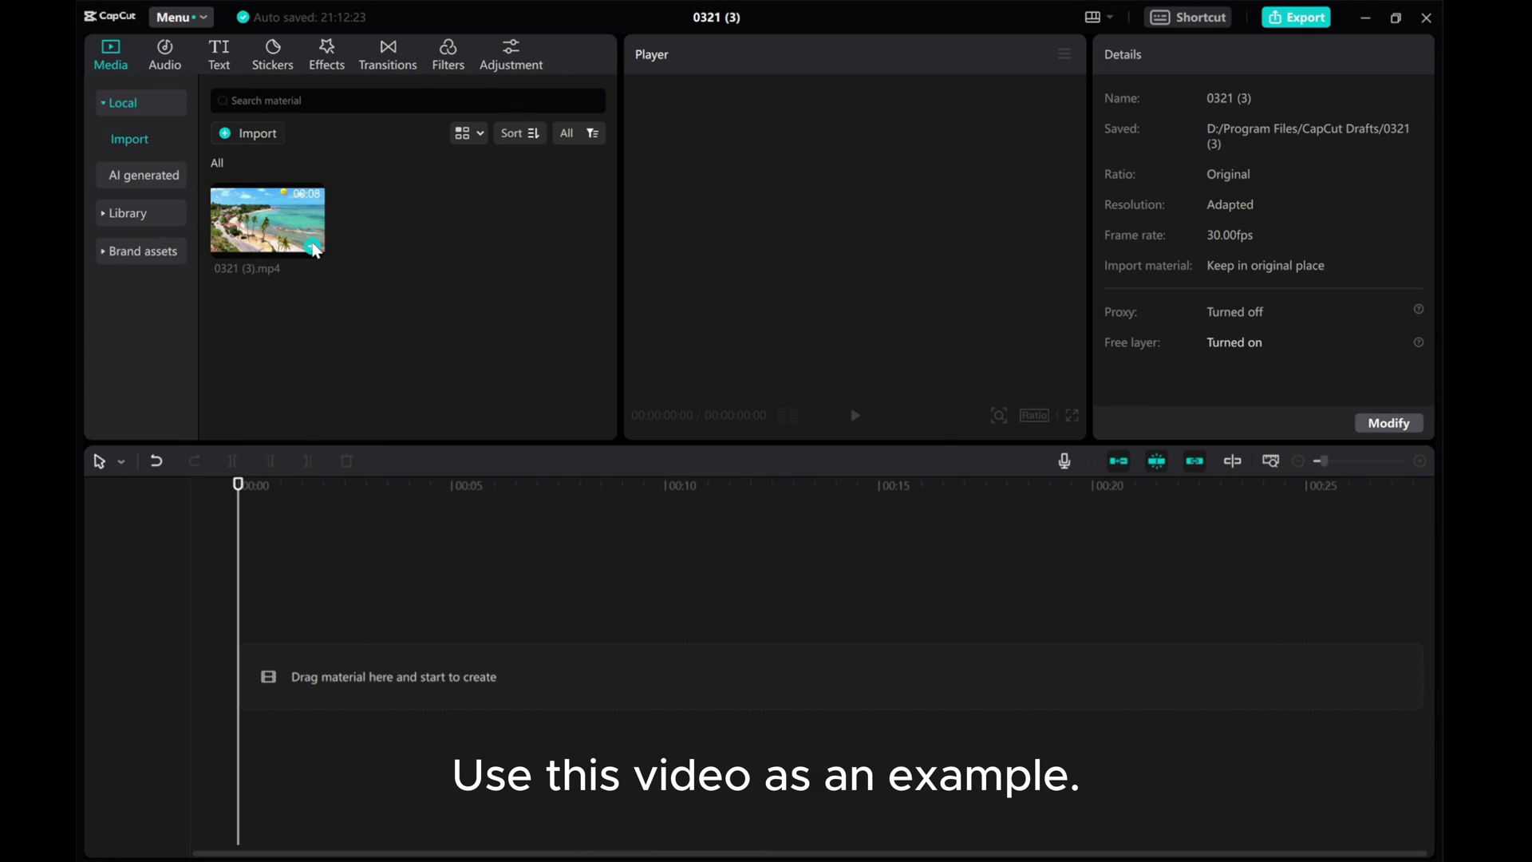
# Step: Add 0321 (3).mp4 to the timeline and play it to spot the emoji in the sky
pyautogui.click(311, 246)
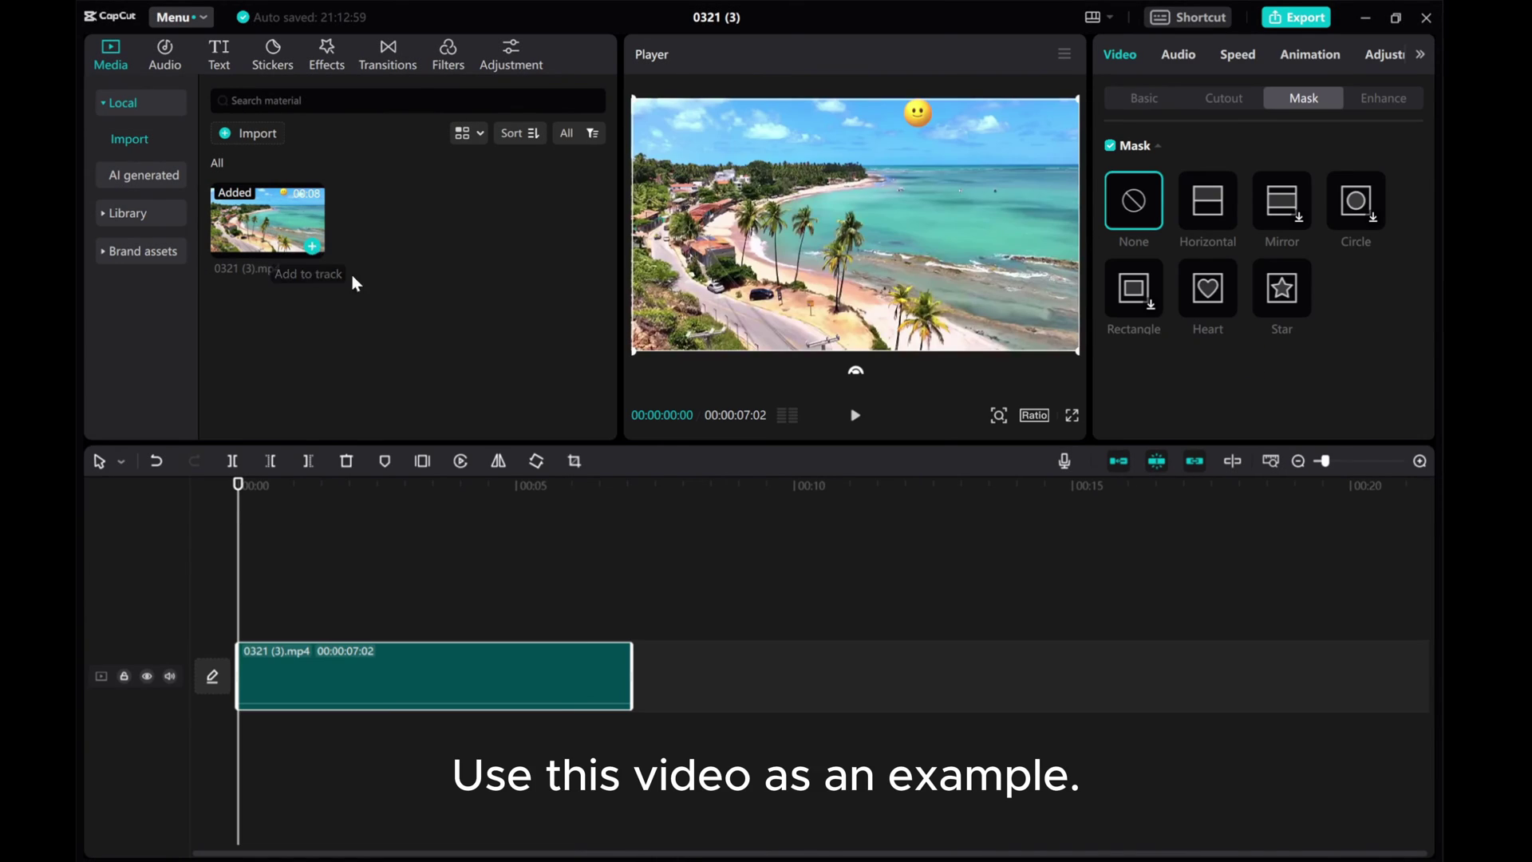
pyautogui.click(855, 419)
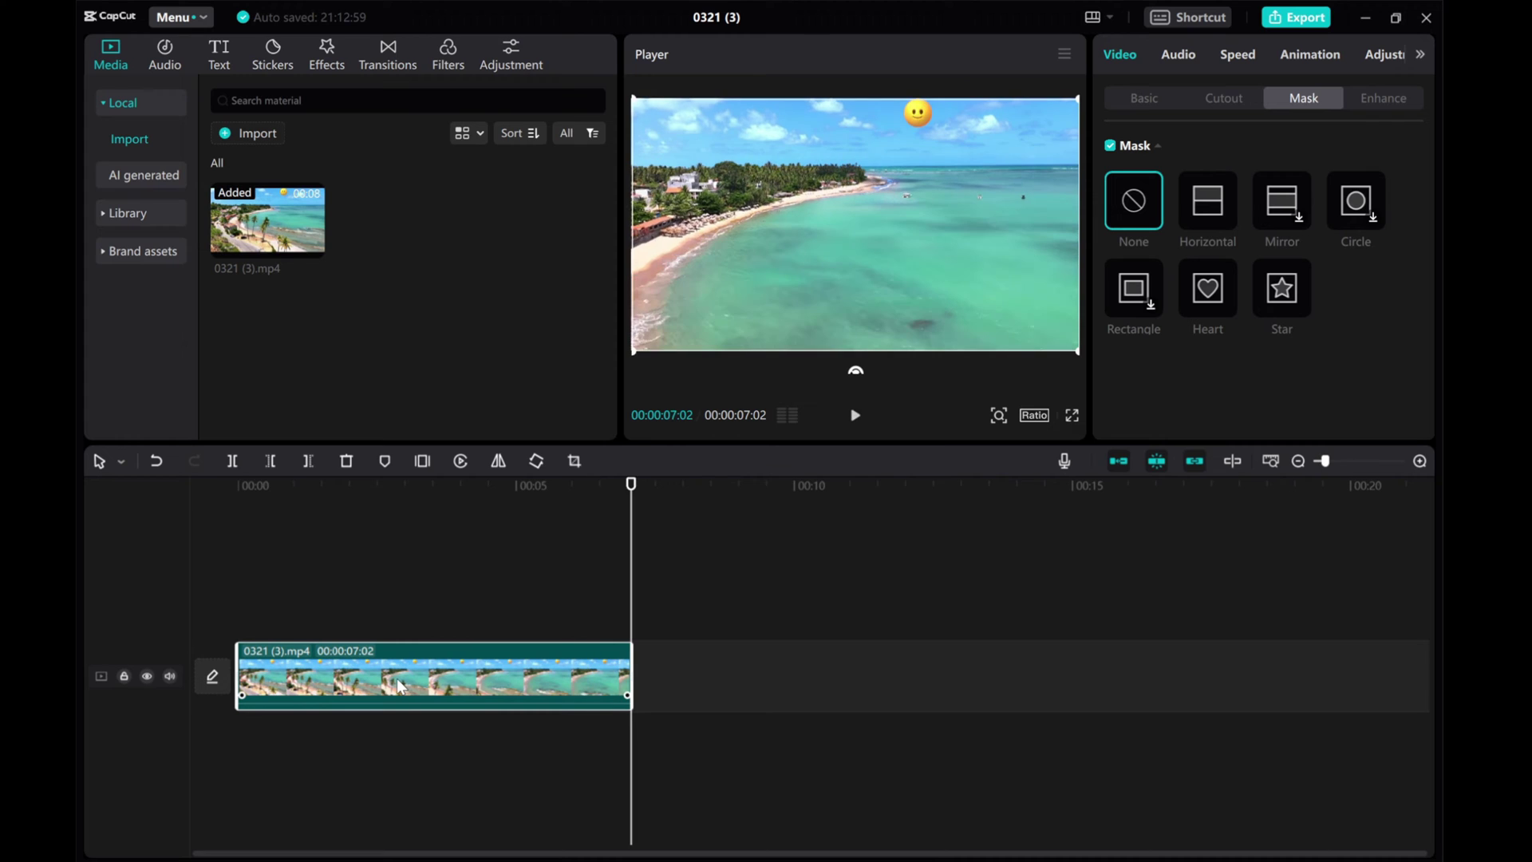
# Step: Alt-drag the beach clip upward to duplicate it onto a new track above
pyautogui.moveTo(399, 687); pyautogui.dragTo(386, 616)
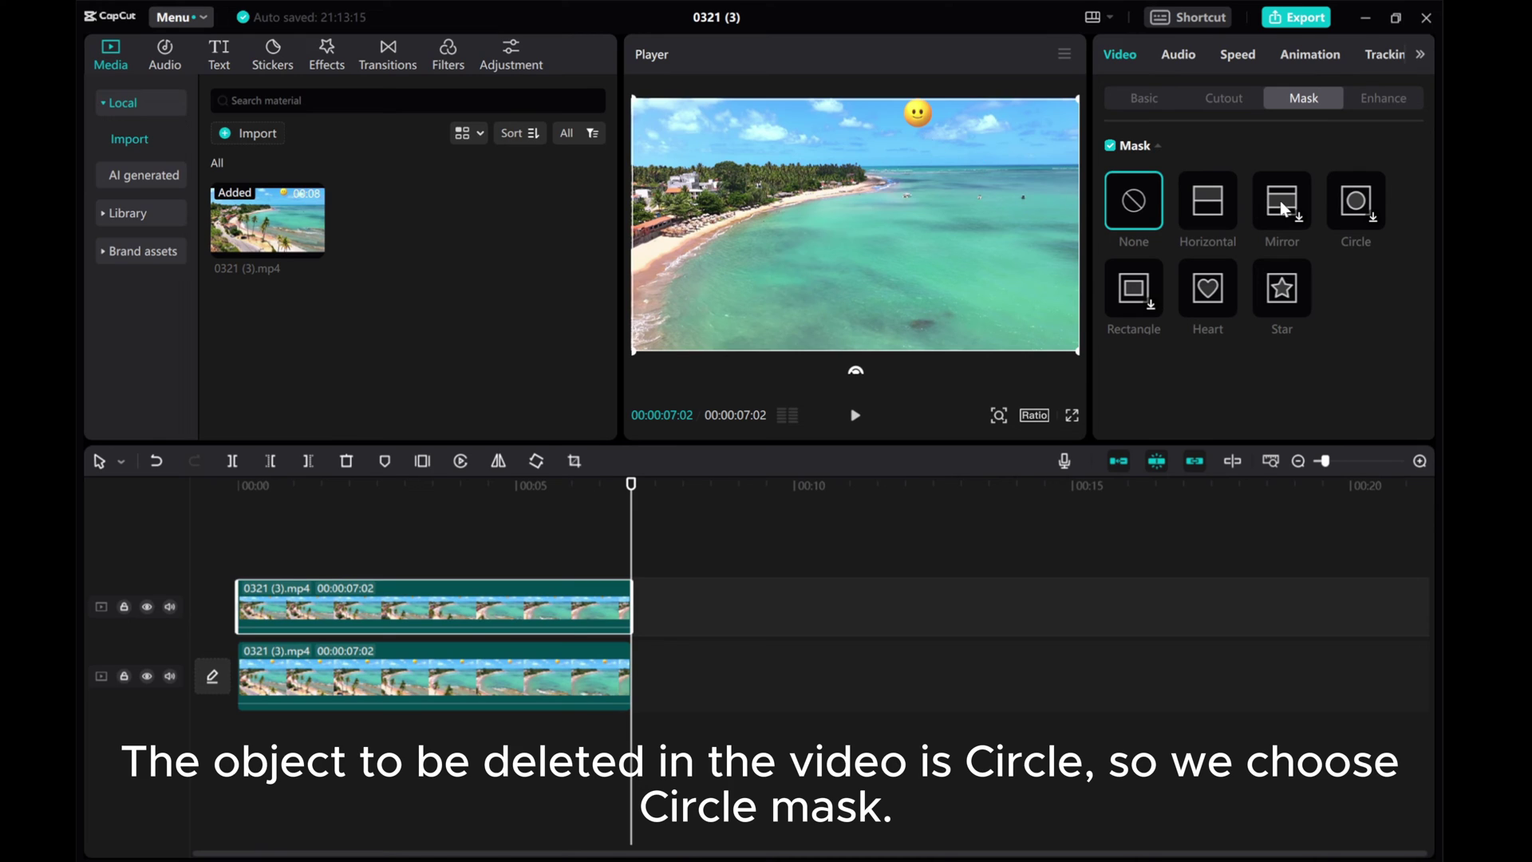
# Step: Give the copy a circle mask, shrunk to emoji size and placed on sky left of the emoji
pyautogui.click(1357, 202)
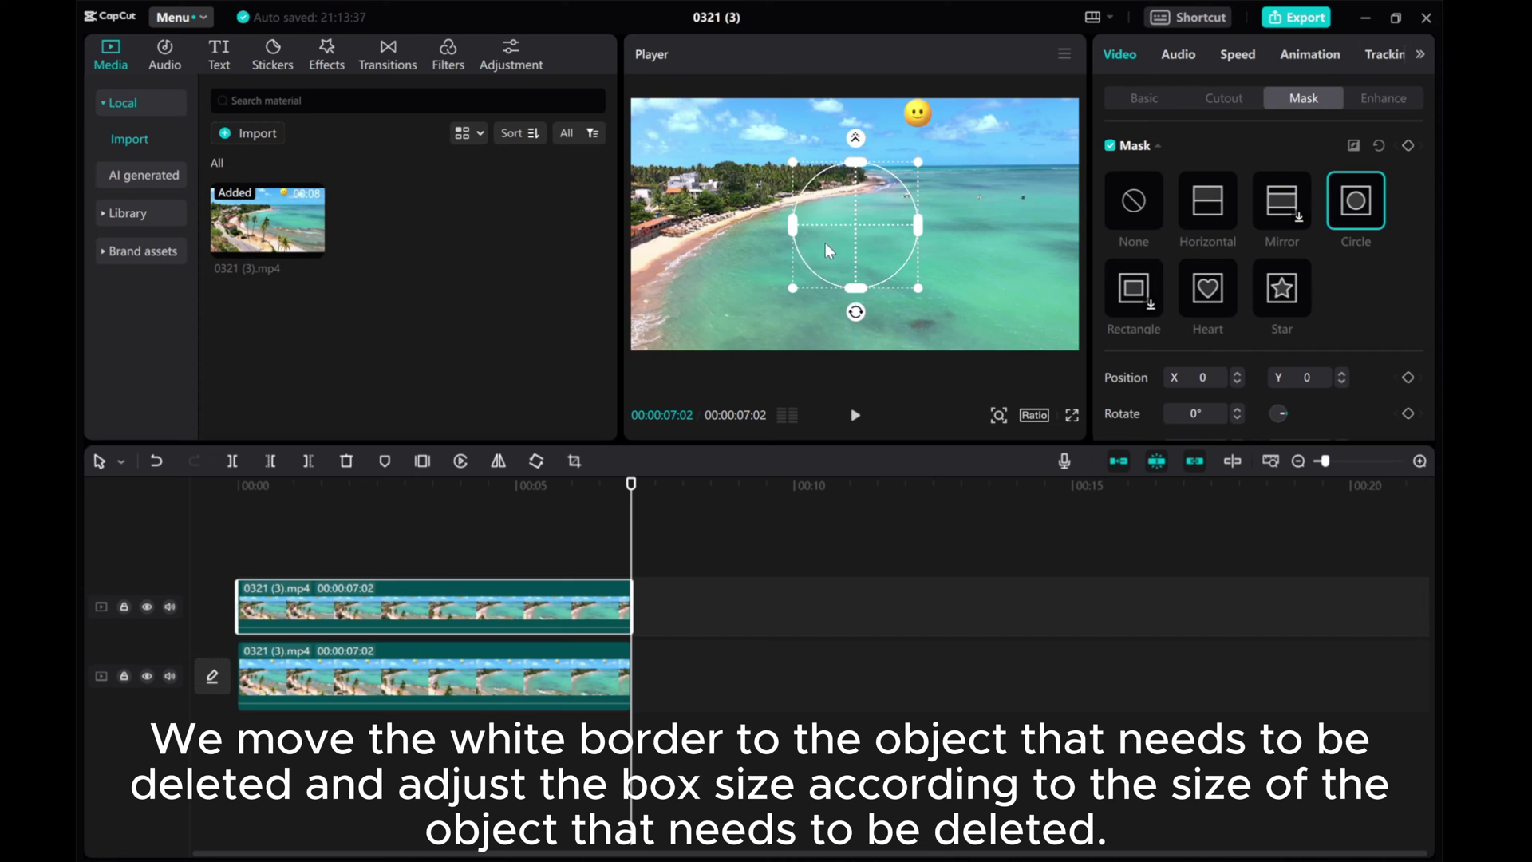
pyautogui.moveTo(825, 242); pyautogui.dragTo(883, 175)
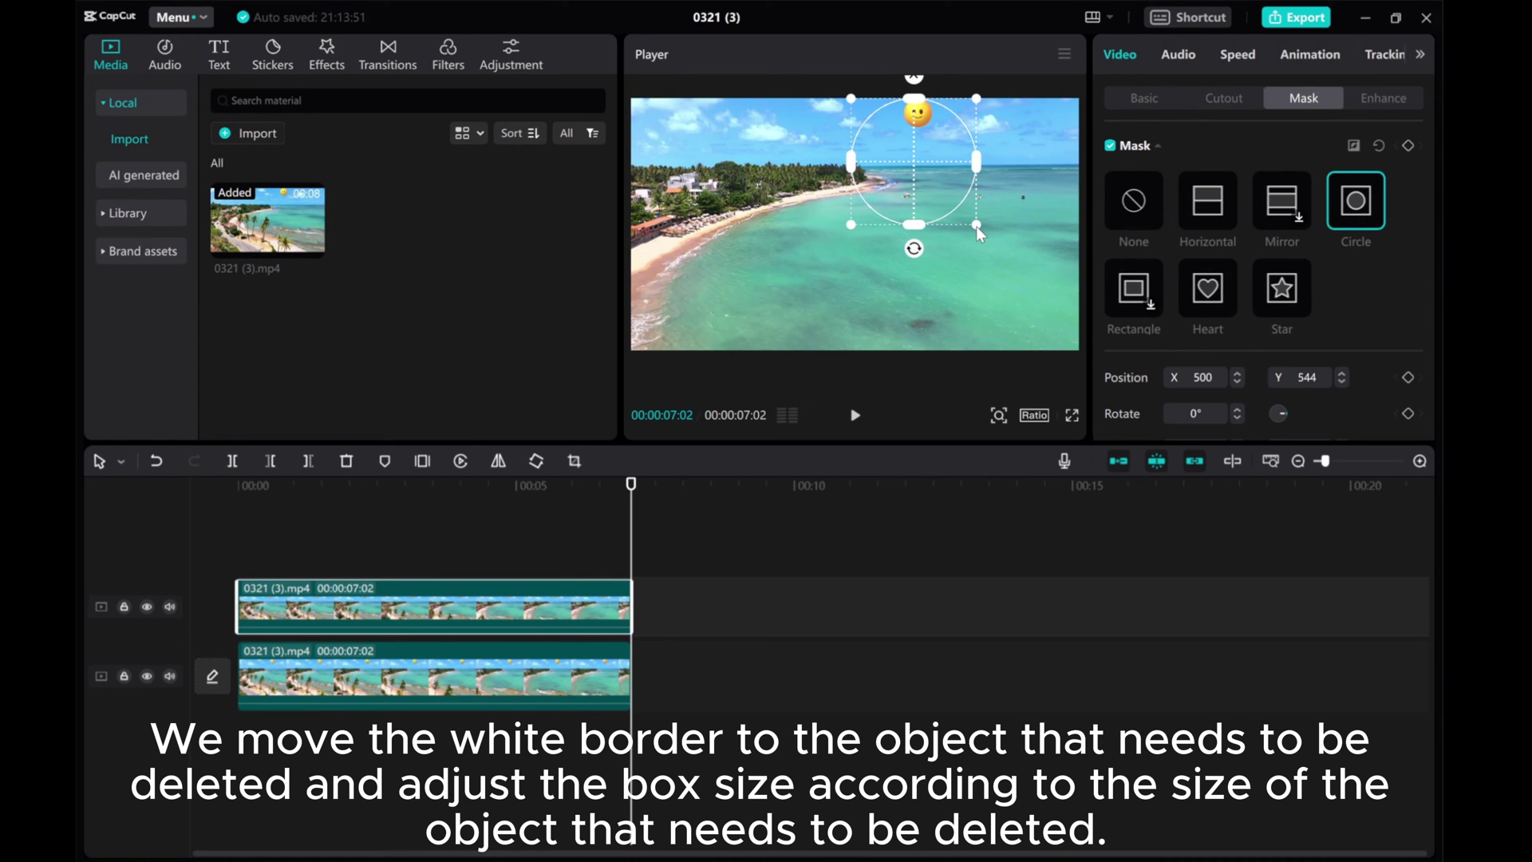
pyautogui.moveTo(975, 226)
pyautogui.mouseDown()
pyautogui.moveTo(933, 180)
pyautogui.moveTo(924, 121)
pyautogui.mouseUp()
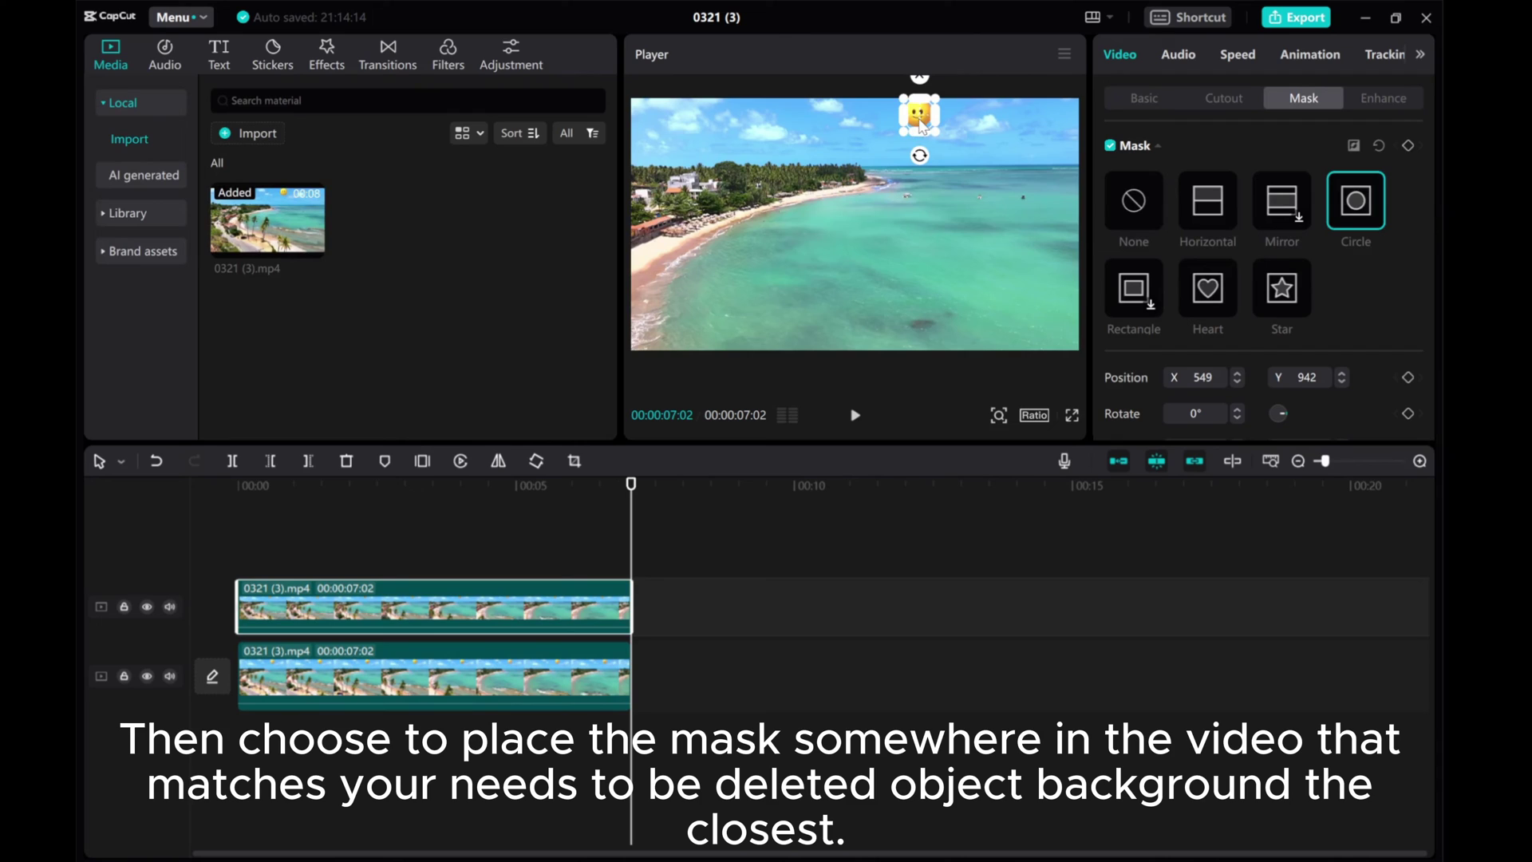
pyautogui.moveTo(917, 132); pyautogui.dragTo(893, 127)
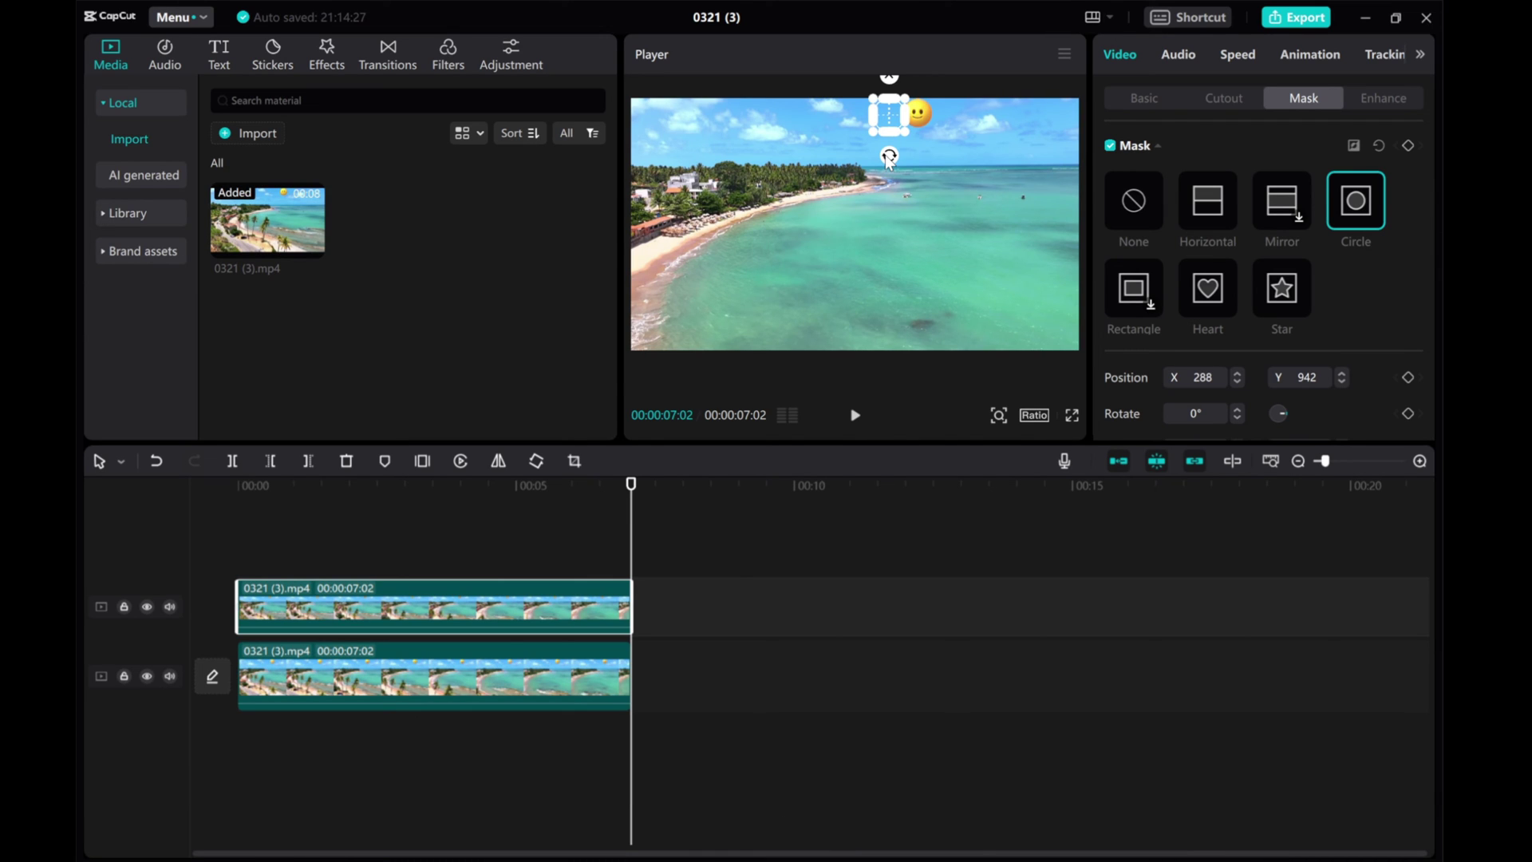
# Step: Scrub back to about five seconds and slide the masked top clip right over the emoji
pyautogui.click(1139, 98)
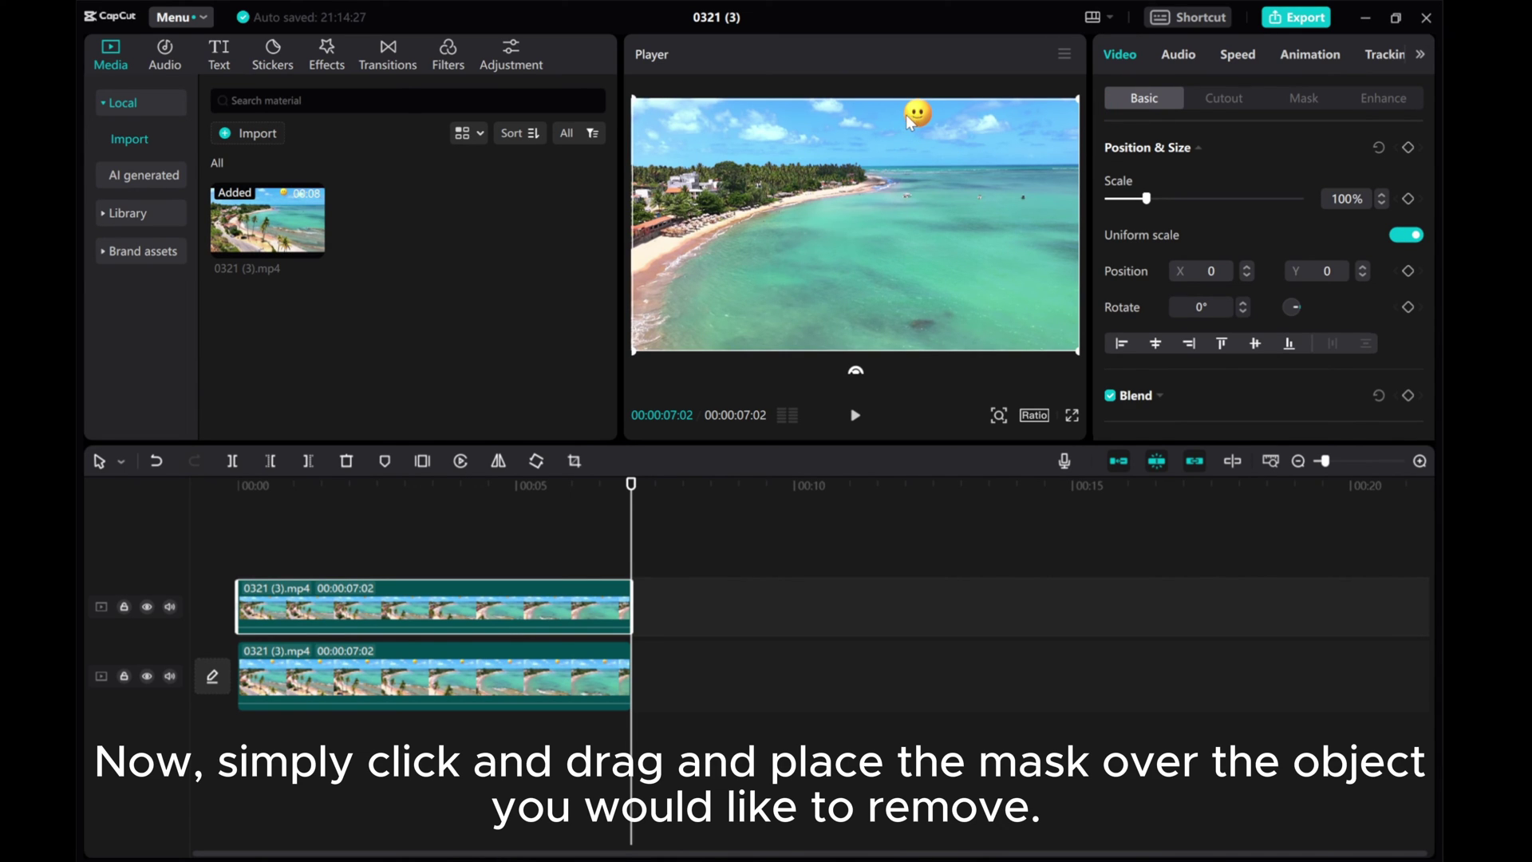
pyautogui.moveTo(632, 484); pyautogui.dragTo(567, 484)
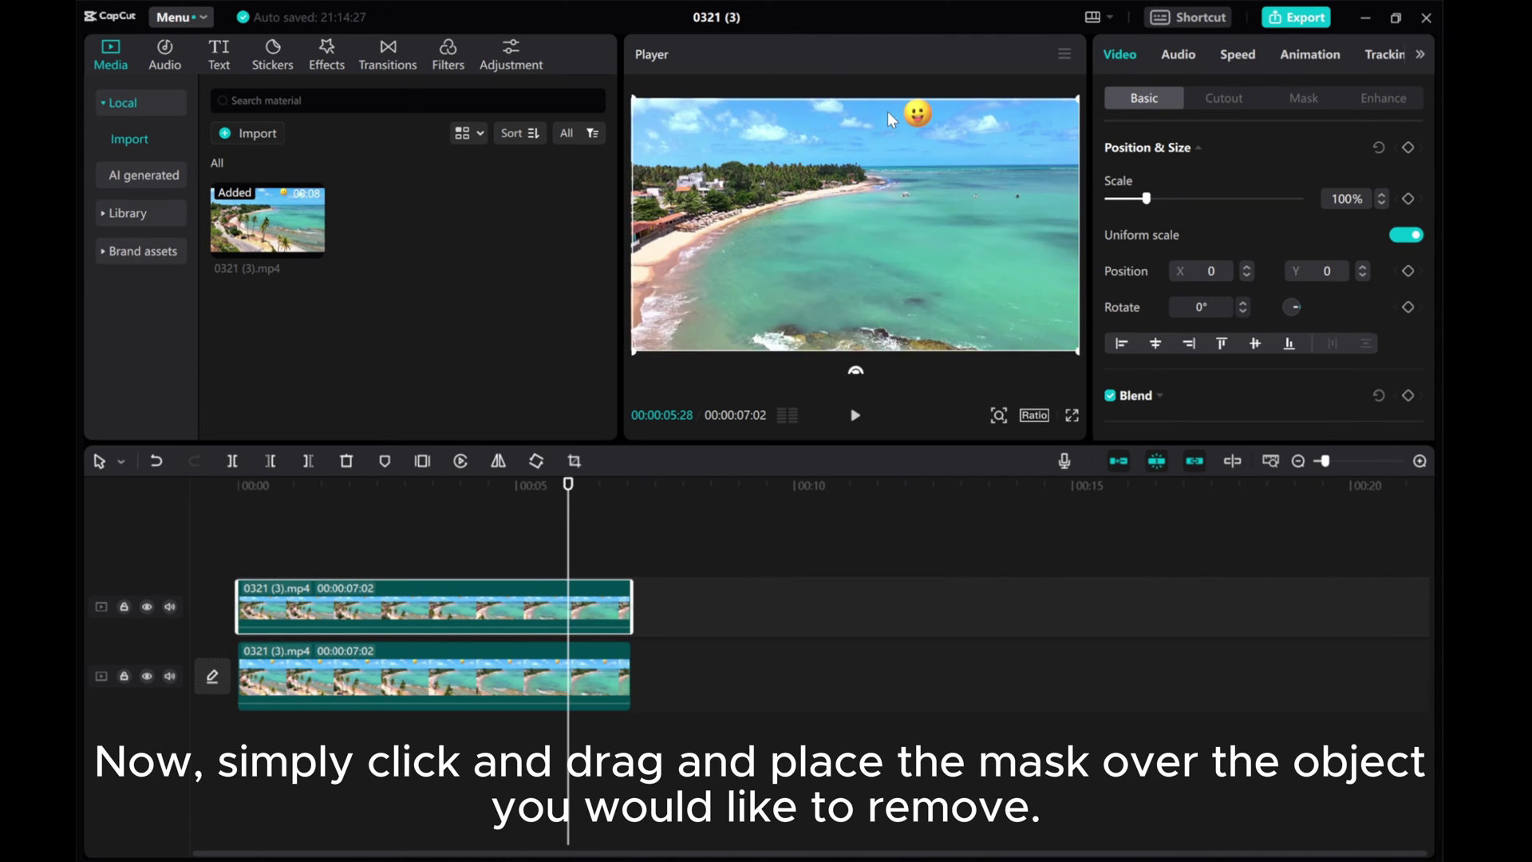
pyautogui.moveTo(887, 111); pyautogui.dragTo(920, 121)
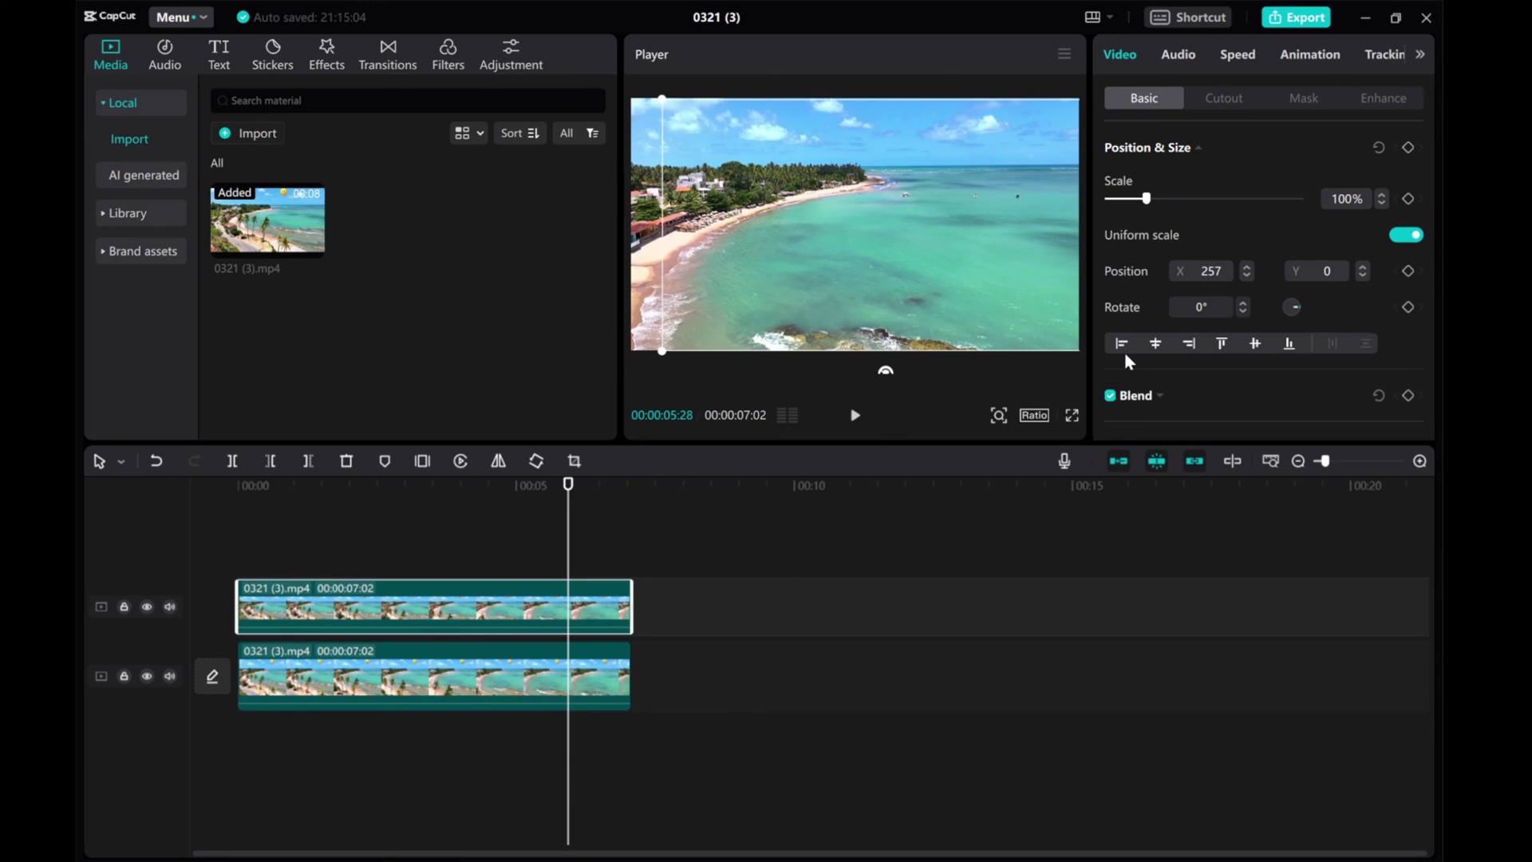
pyautogui.scroll(-5, 1158, 379)
pyautogui.scroll(-3, 1158, 379)
# Step: Add a small feather to the top clip's circle mask to blend the sky patch
pyautogui.click(1303, 98)
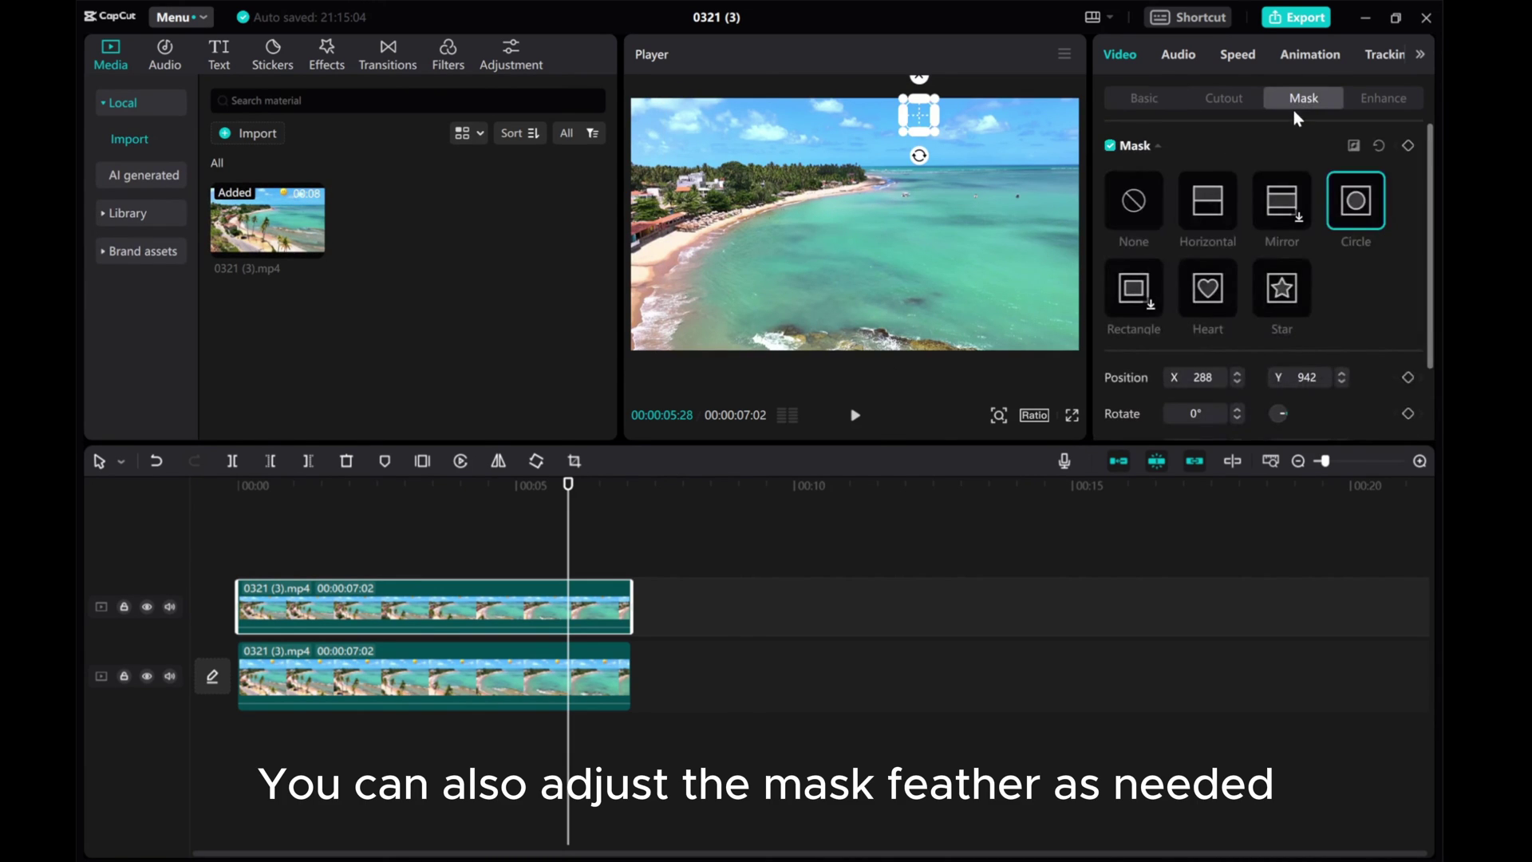
pyautogui.scroll(-2, 1261, 321)
pyautogui.scroll(-1, 1259, 322)
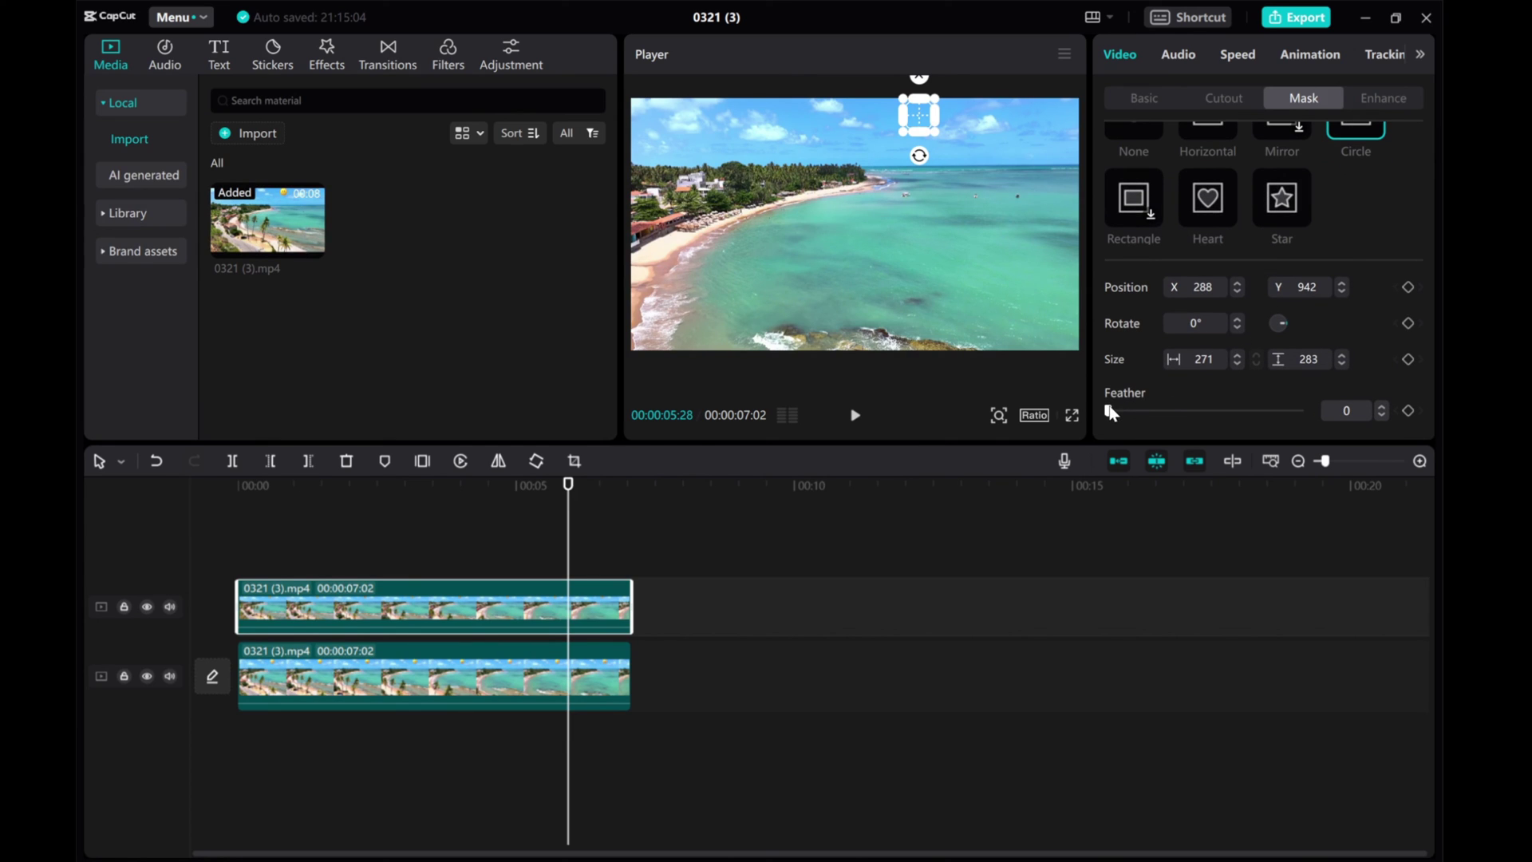
pyautogui.moveTo(1108, 412); pyautogui.dragTo(1125, 412)
pyautogui.click(610, 675)
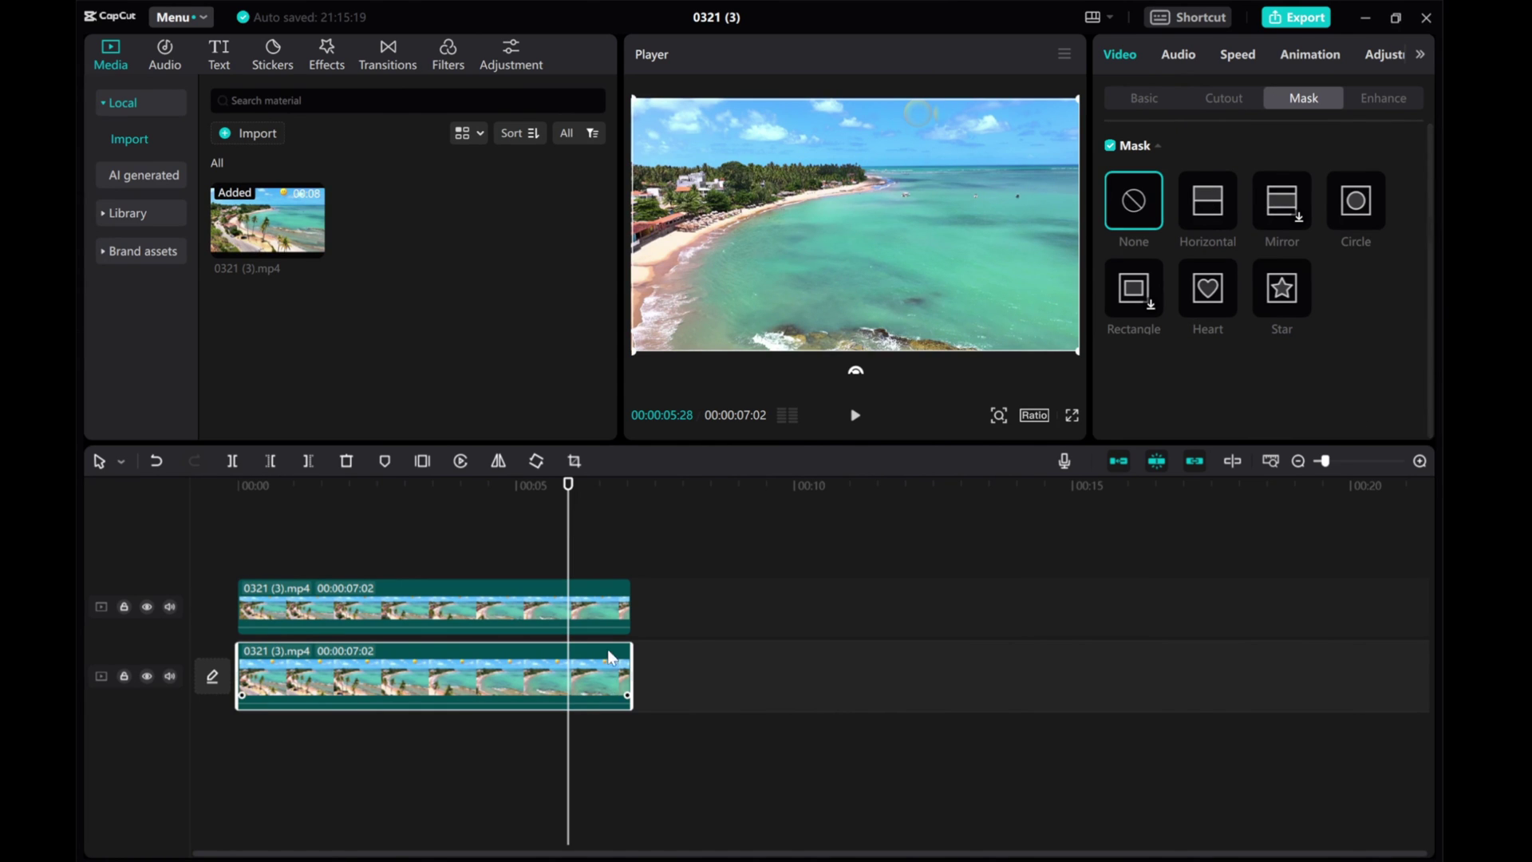
pyautogui.click(600, 613)
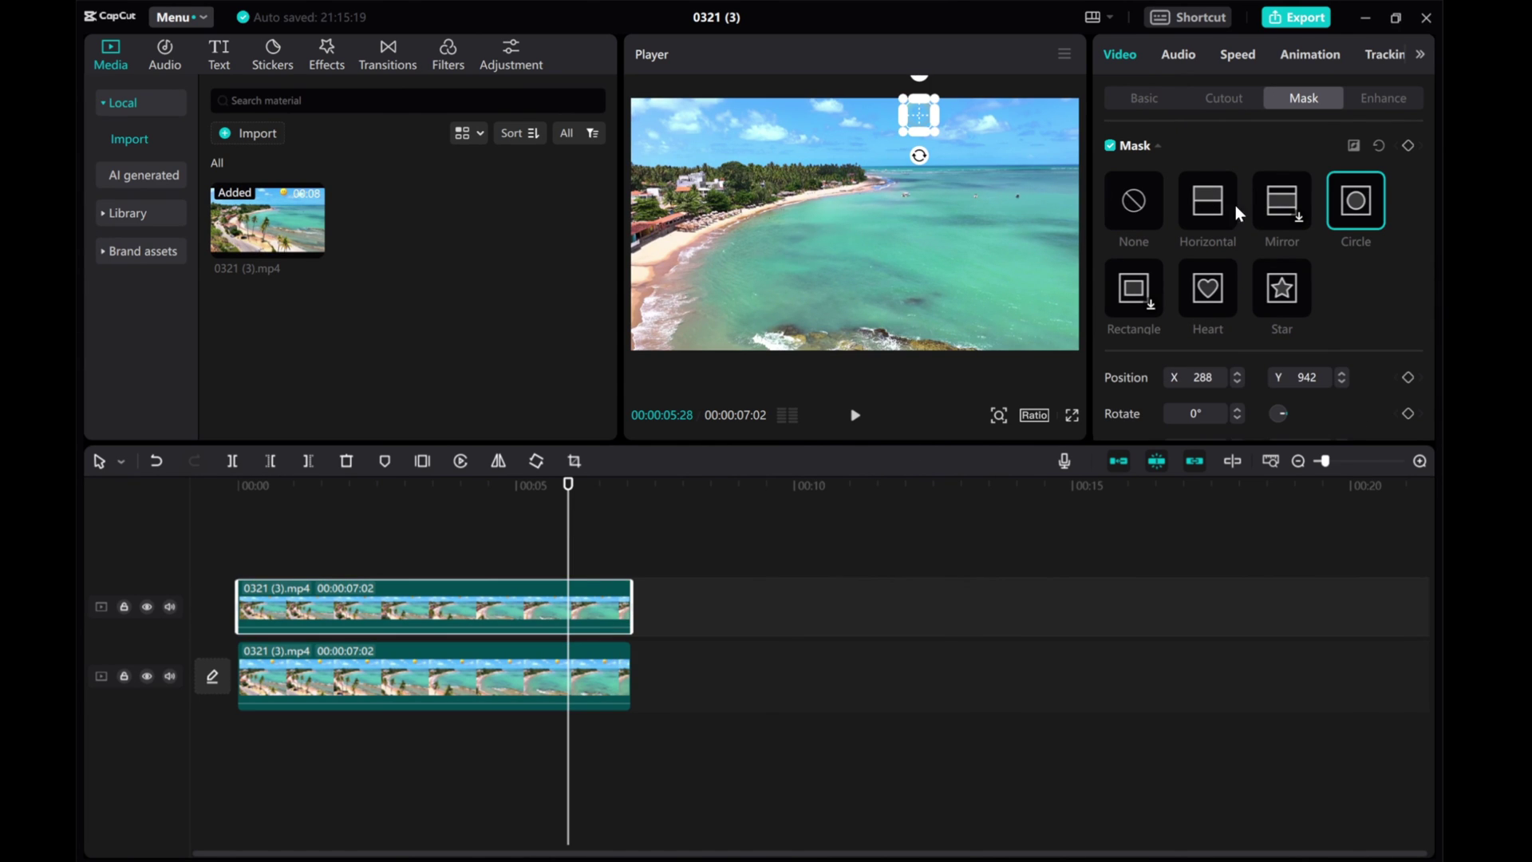
pyautogui.scroll(-2, 1309, 338)
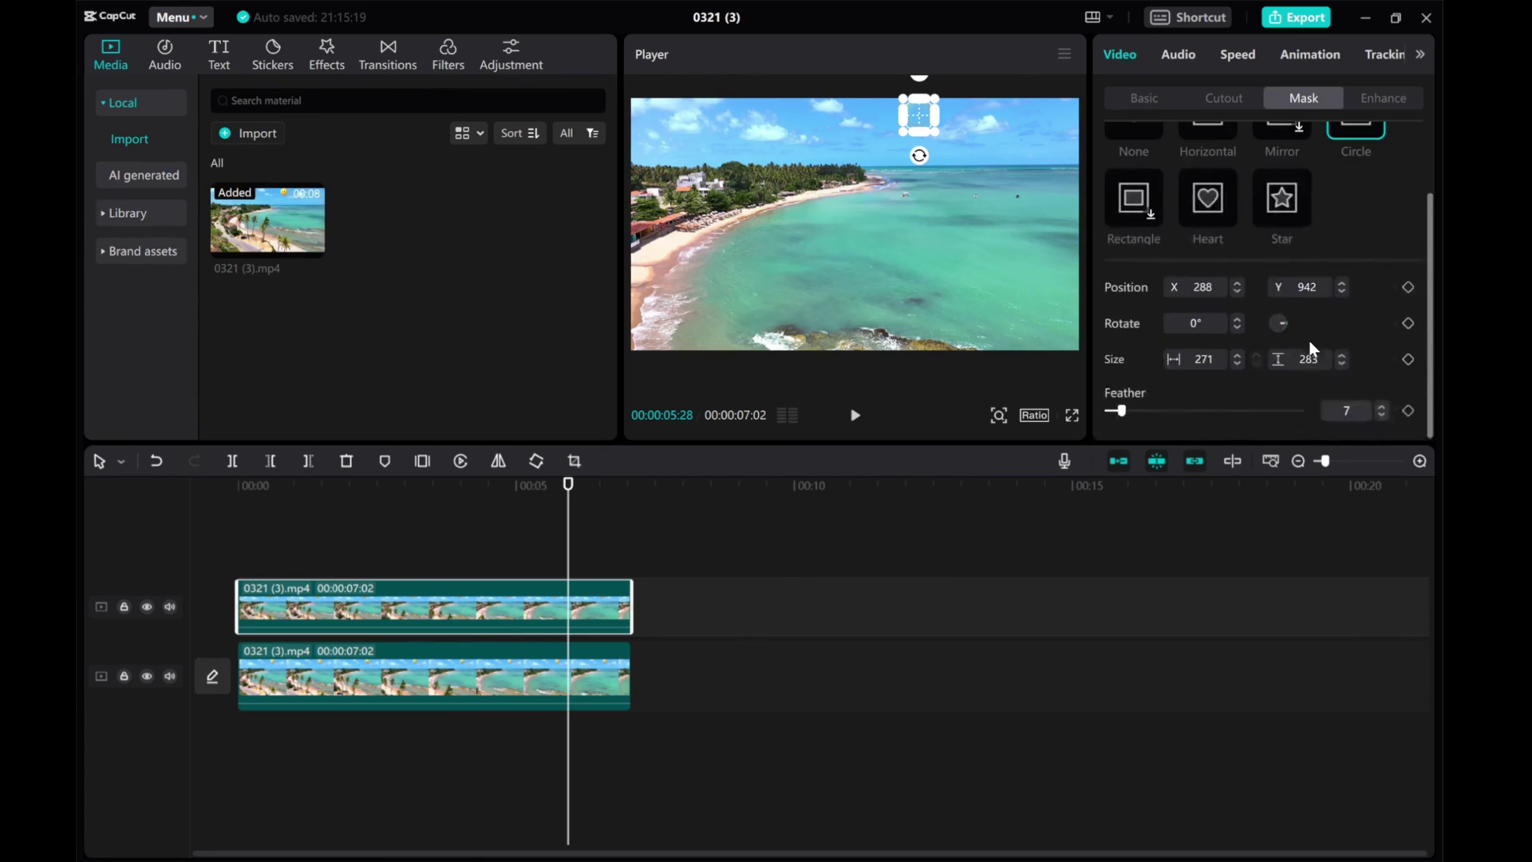